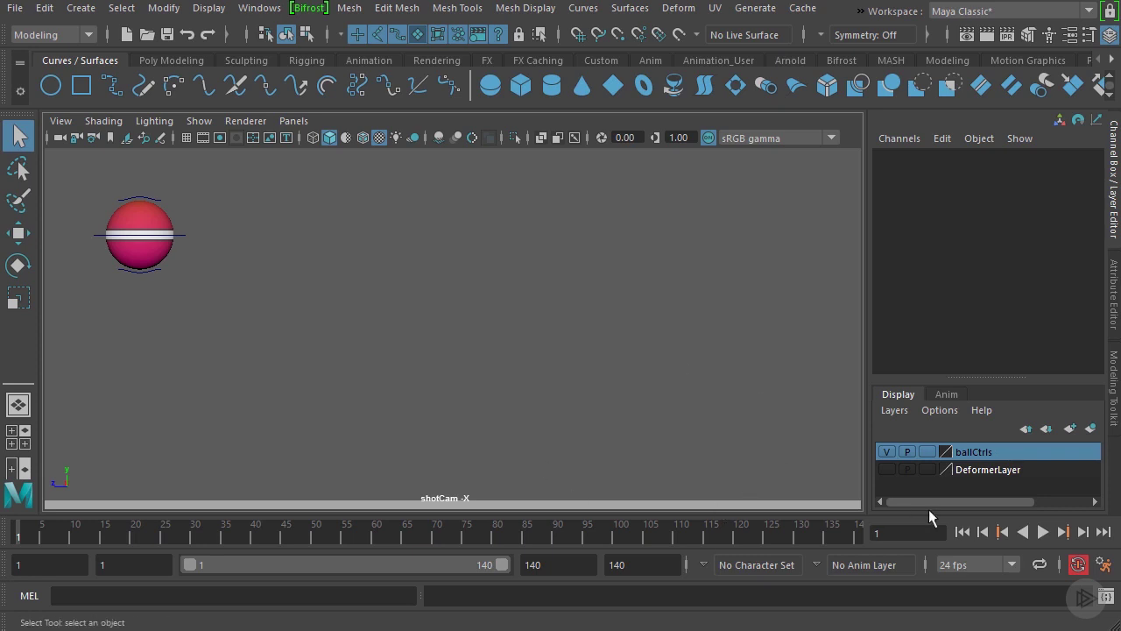
# Play the bouncing ball animation, restart it, and scrub back to about frame 67.
pyautogui.click(1042, 532)
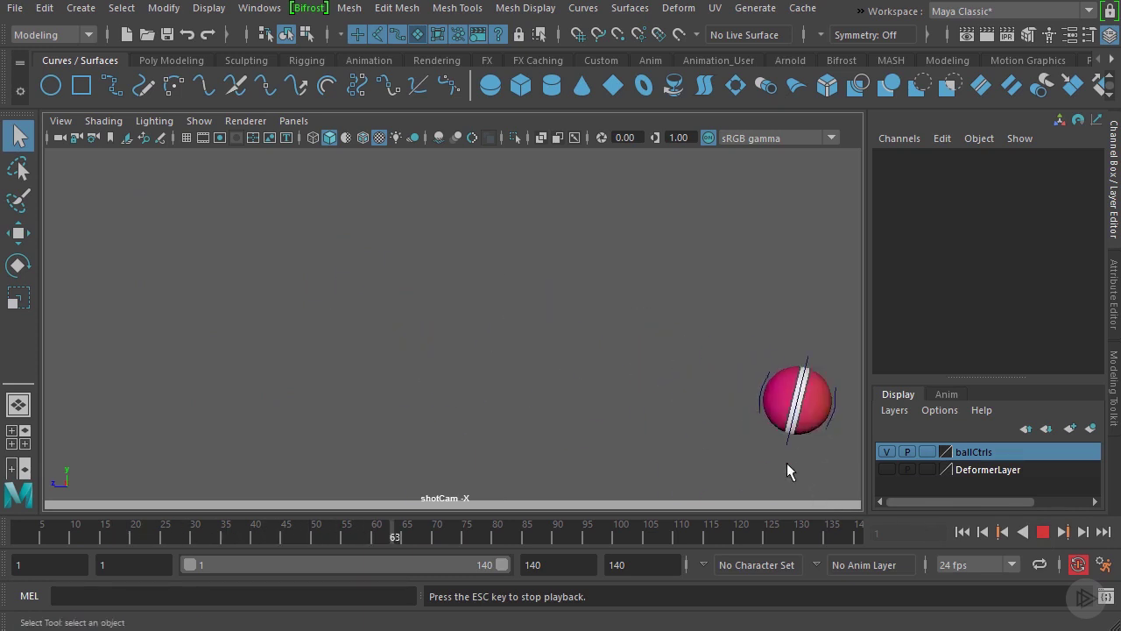
pyautogui.keyDown('alt'); pyautogui.moveTo(762, 426); pyautogui.dragTo(603, 420, button='middle'); pyautogui.keyUp('alt')
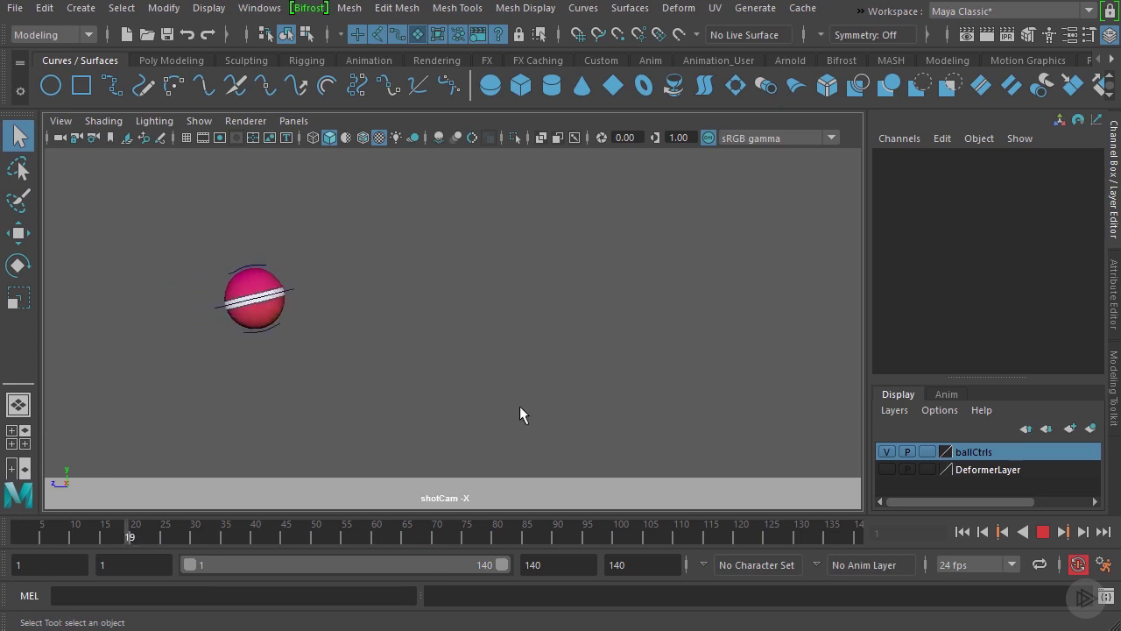
pyautogui.moveTo(98, 536); pyautogui.dragTo(42, 536)
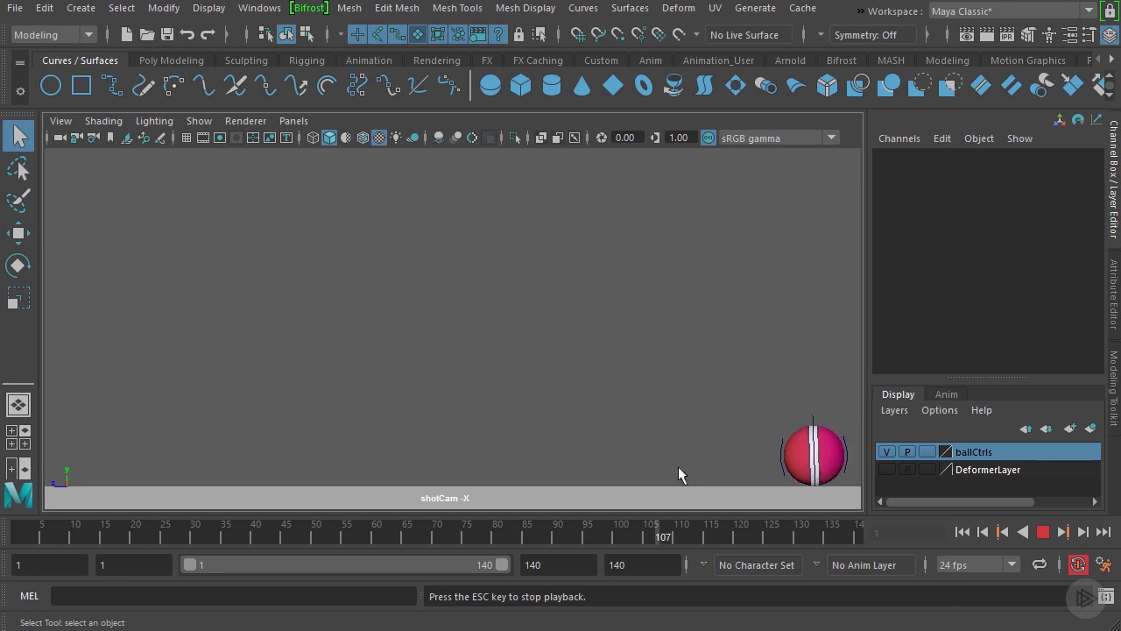
pyautogui.moveTo(819, 535); pyautogui.dragTo(18, 536)
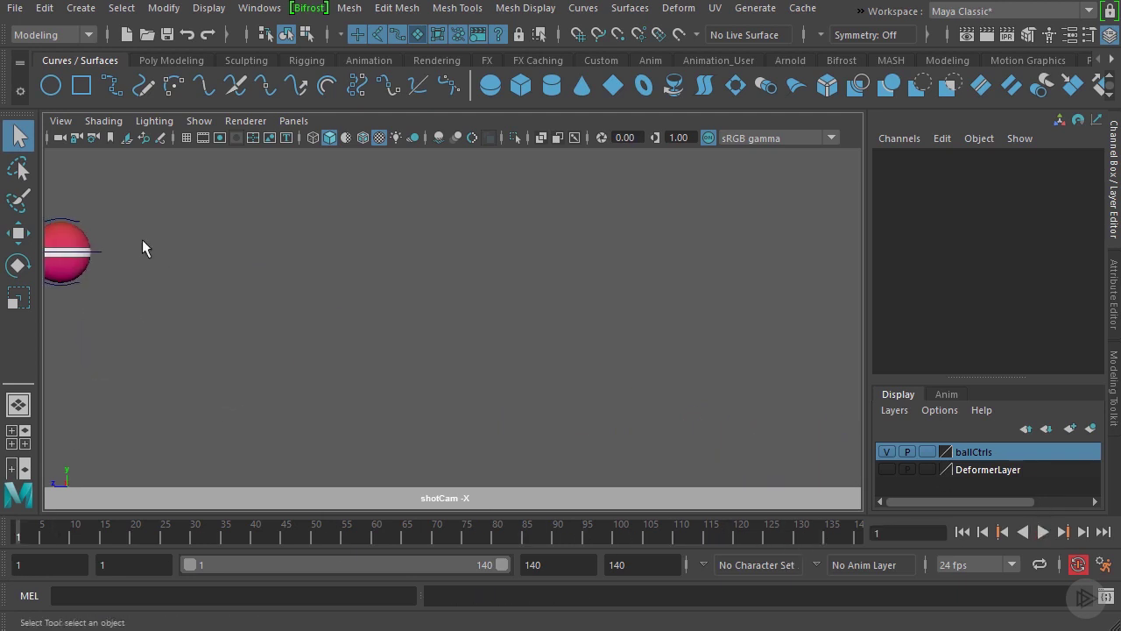
# Select mainCtrl, switch to the Animation menu set, and bring up the Visualize menu.
pyautogui.click(88, 254)
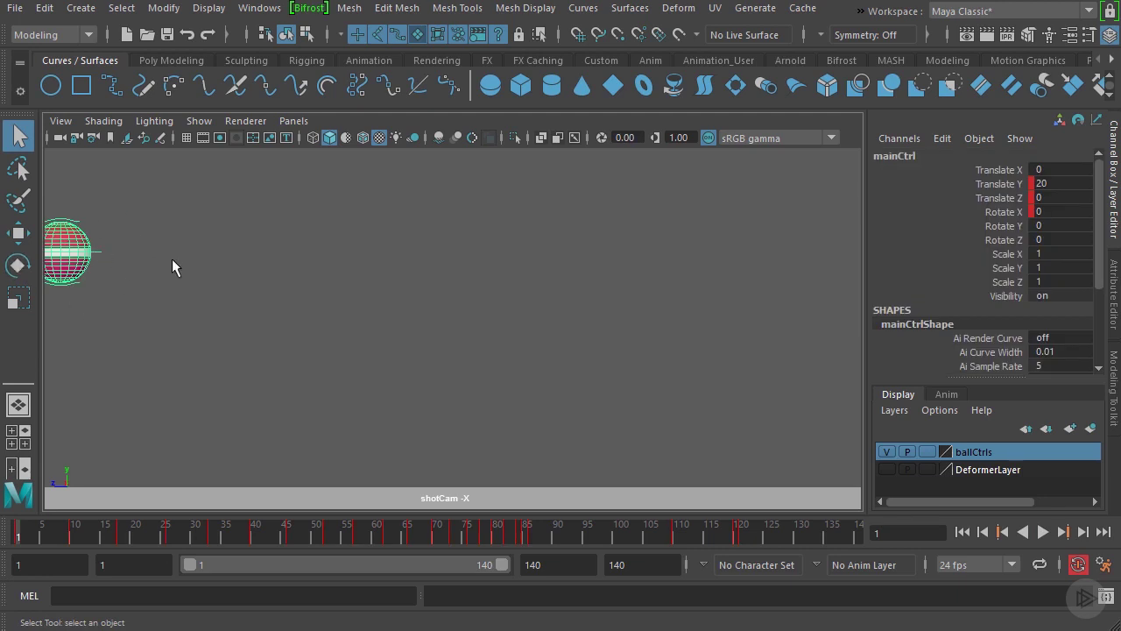
pyautogui.click(89, 37)
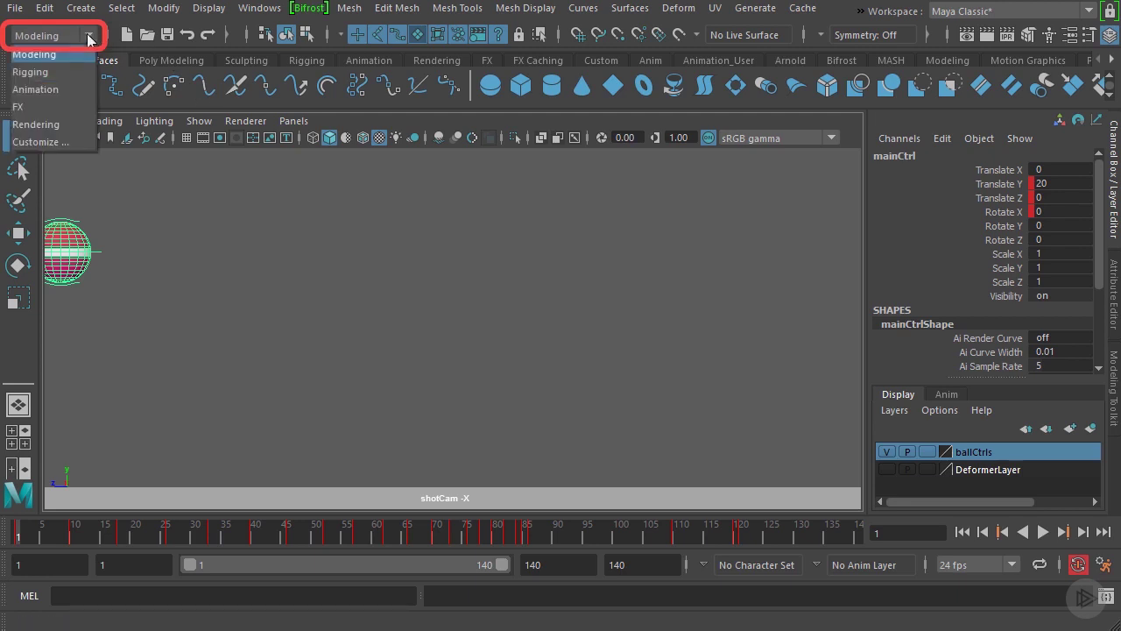
pyautogui.click(45, 92)
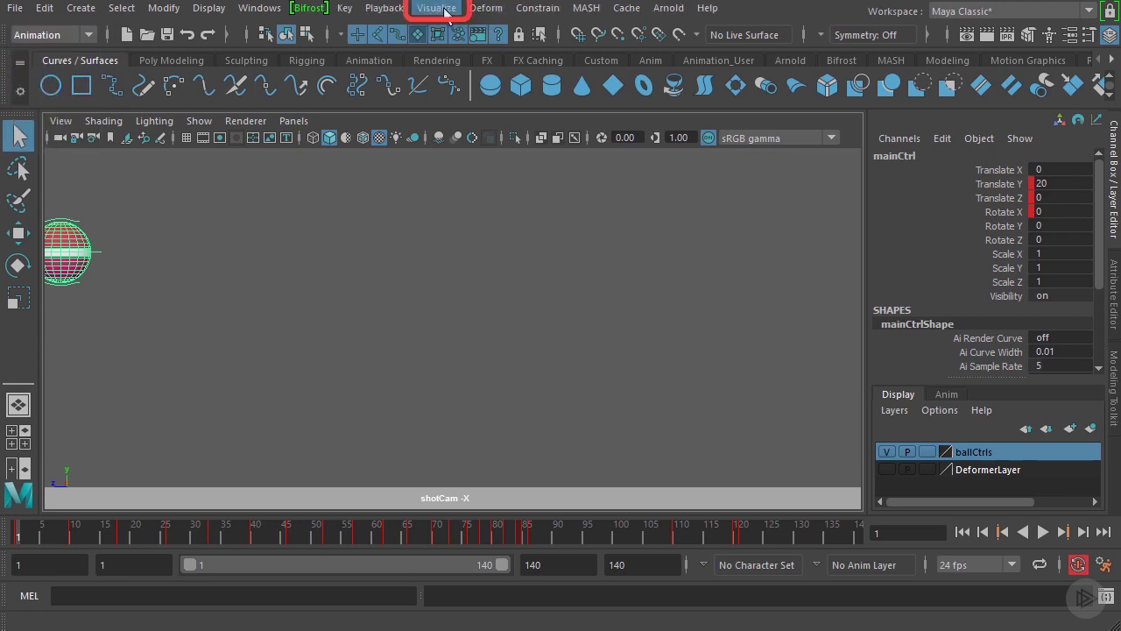
pyautogui.click(447, 11)
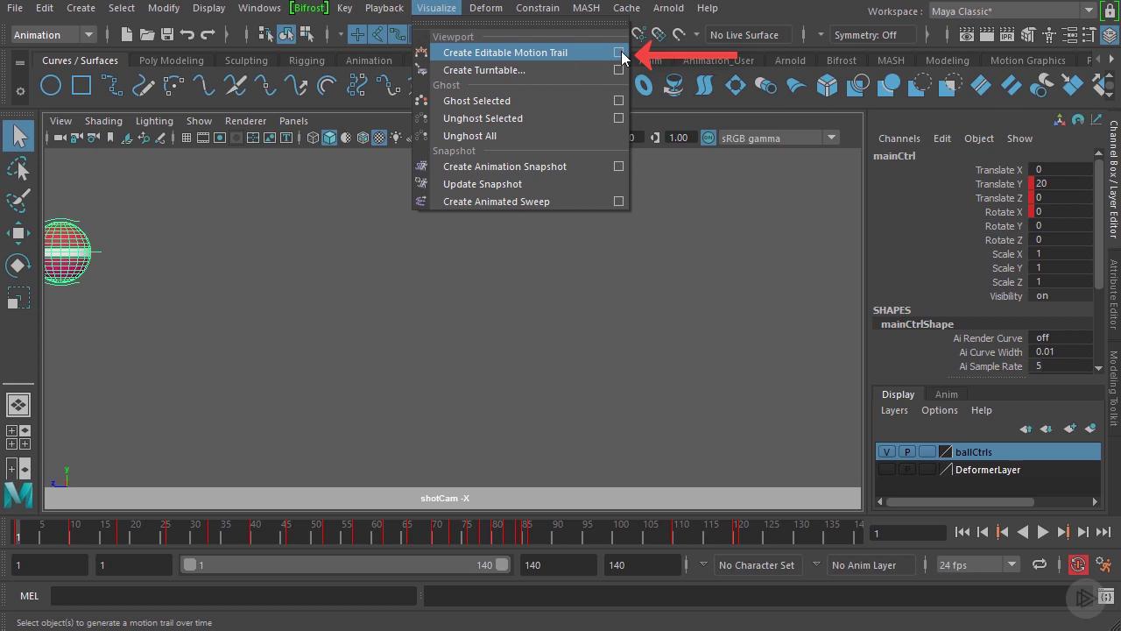
# Bring up the Create Editable Motion Trail options and save the current settings.
pyautogui.click(621, 56)
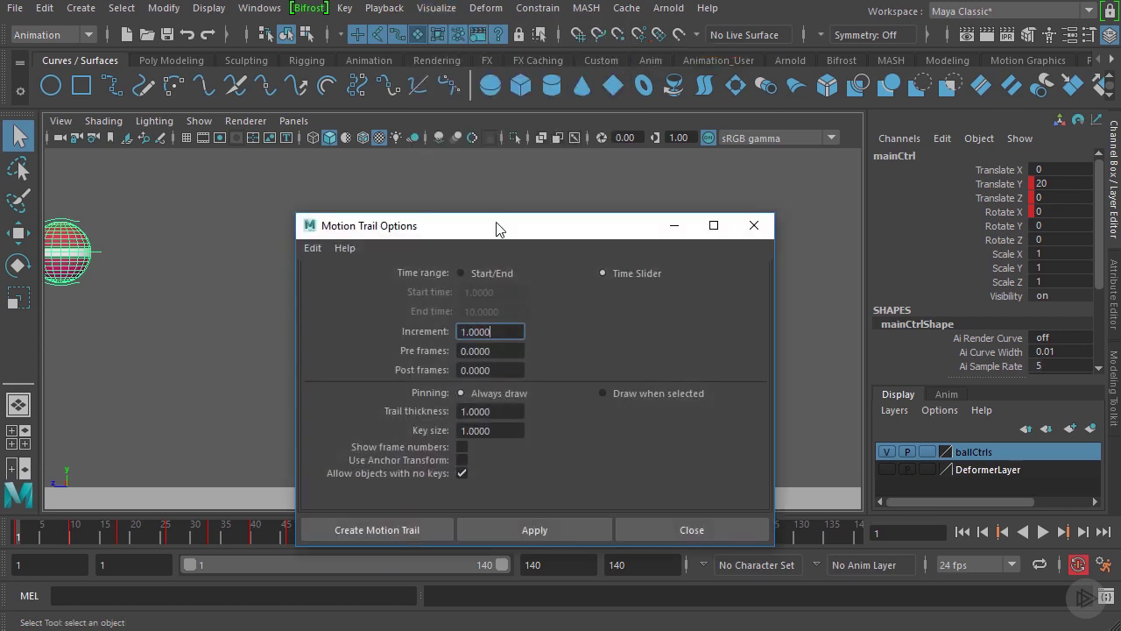
pyautogui.moveTo(505, 230); pyautogui.dragTo(597, 127)
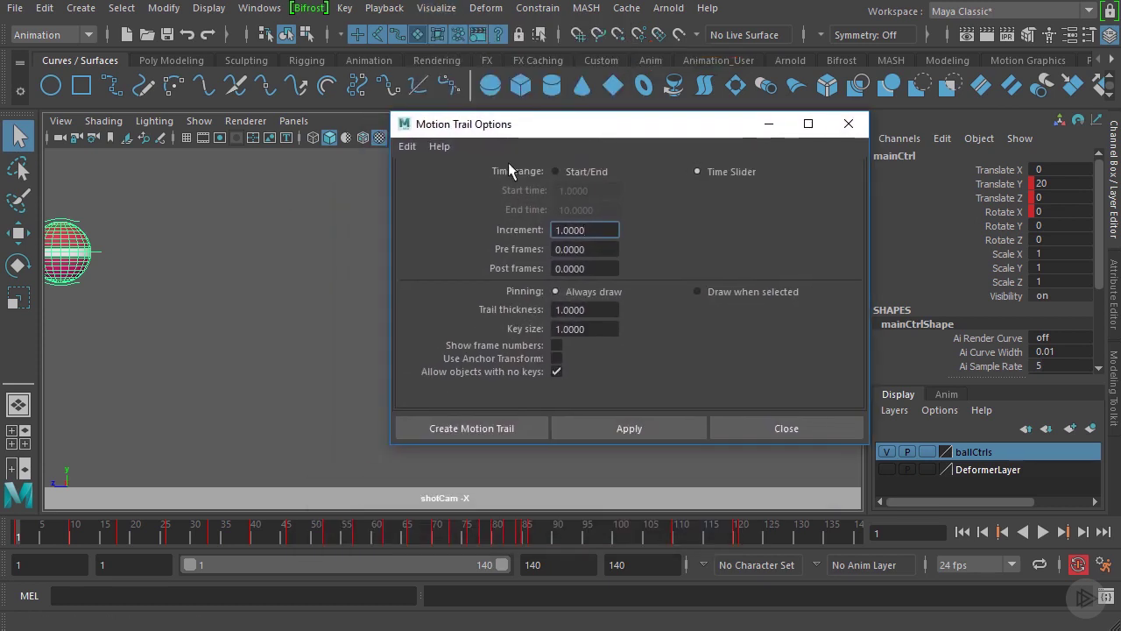
pyautogui.click(407, 147)
pyautogui.click(419, 172)
# Set the motion trail time range to Start/End with end time 121.
pyautogui.click(584, 170)
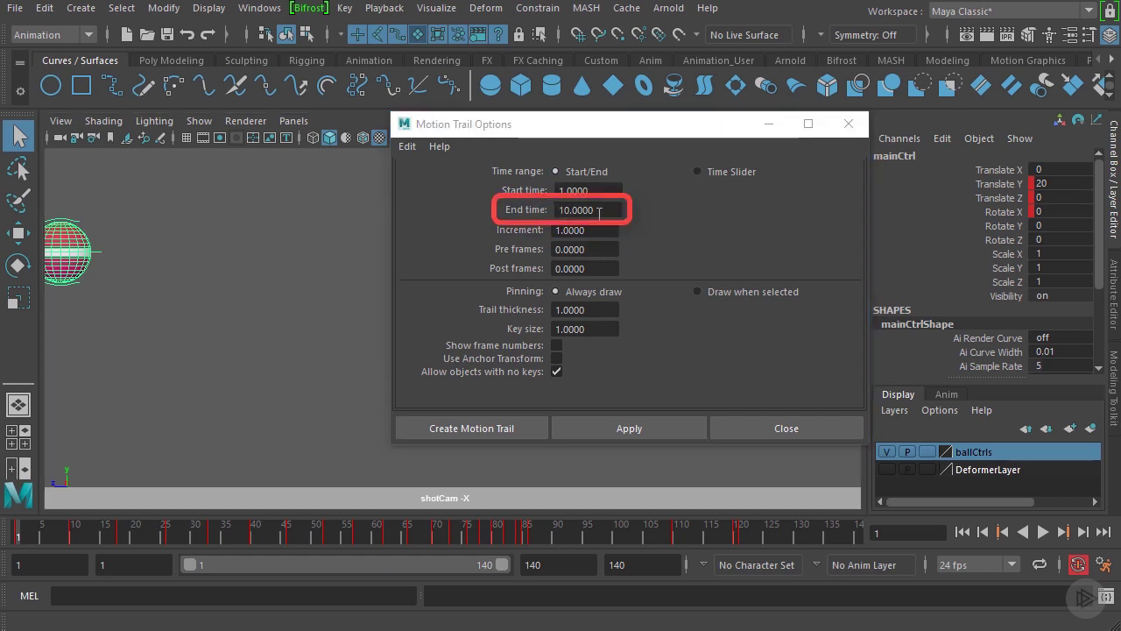
pyautogui.click(523, 210)
pyautogui.write('121')
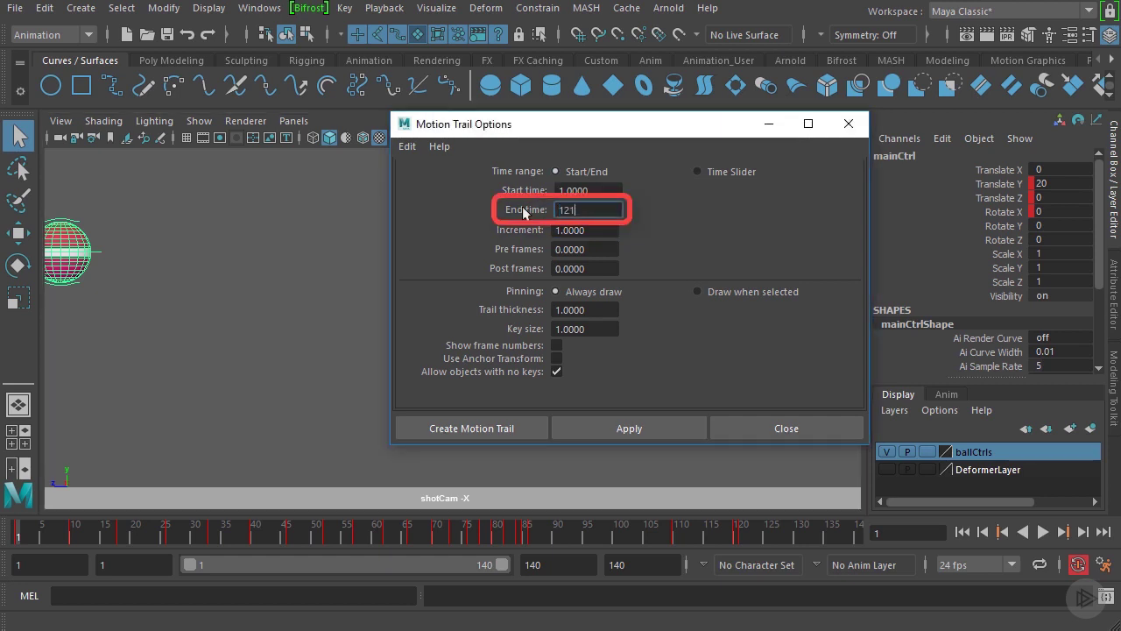
pyautogui.press('Tab')
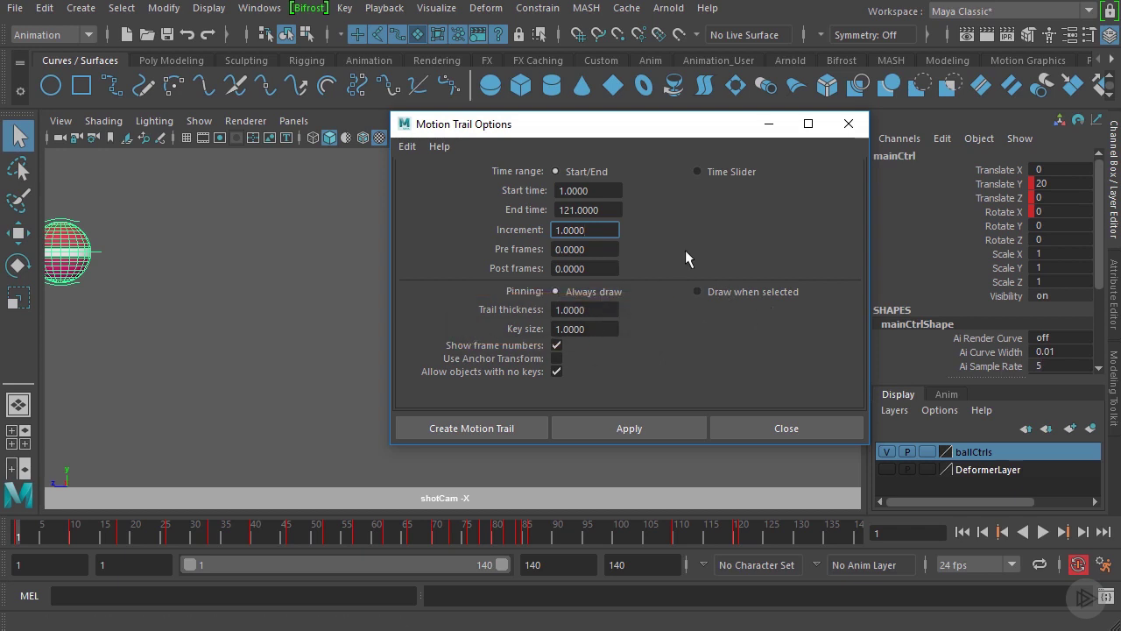
# Apply the motion trail, then play and scrub the ball along it to check the frame-numbered keys.
pyautogui.click(638, 430)
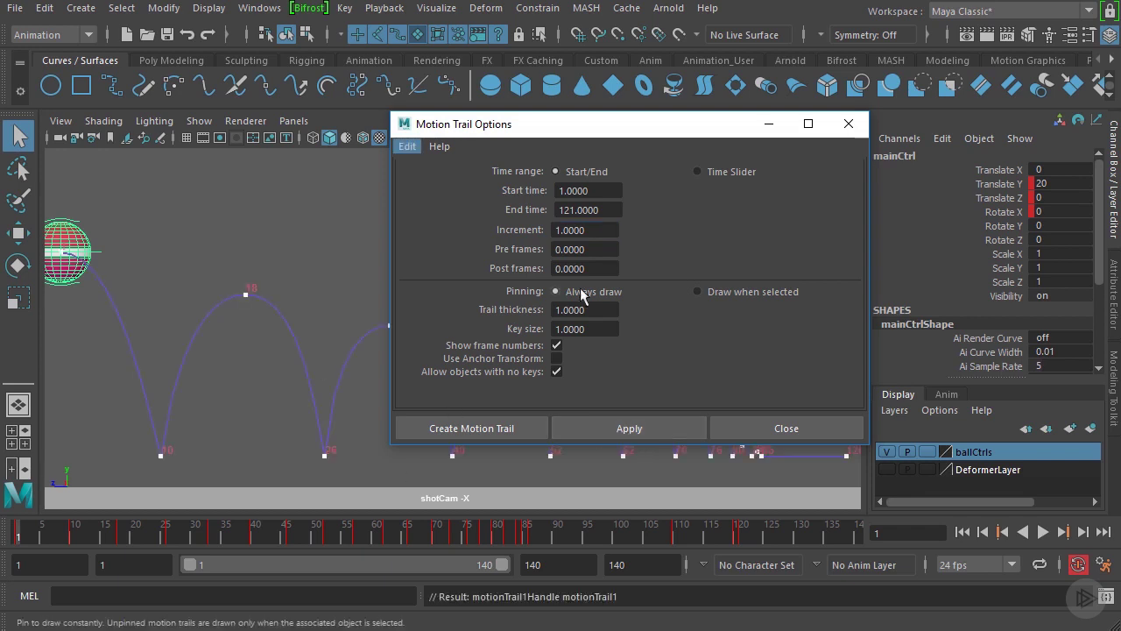
pyautogui.moveTo(562, 130); pyautogui.dragTo(1101, 135)
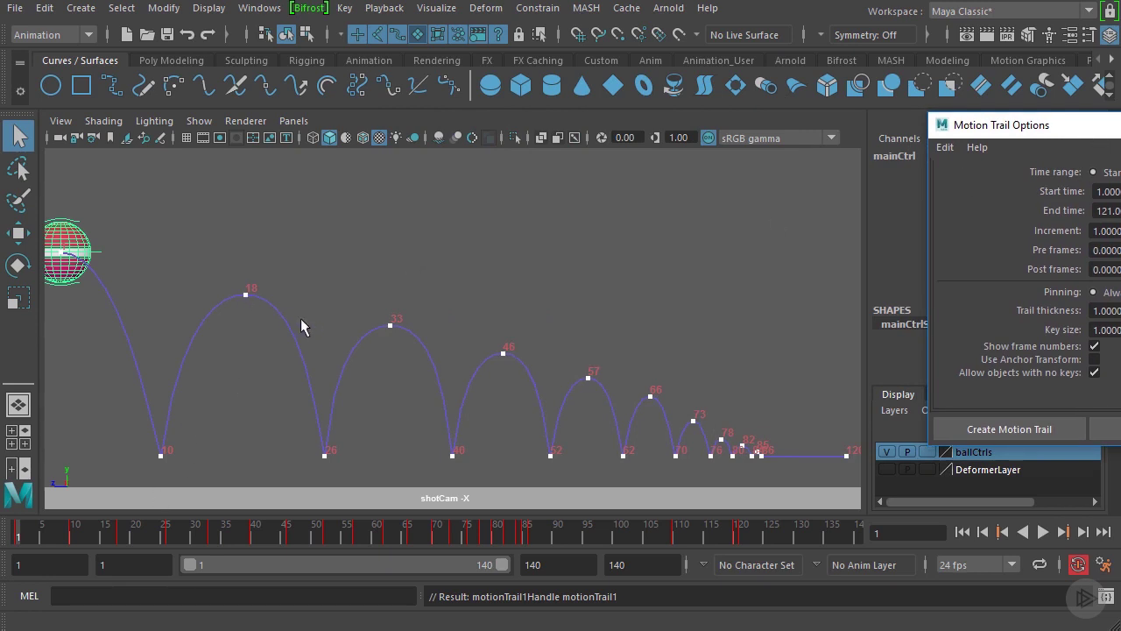
pyautogui.hotkey('alt', 'v')
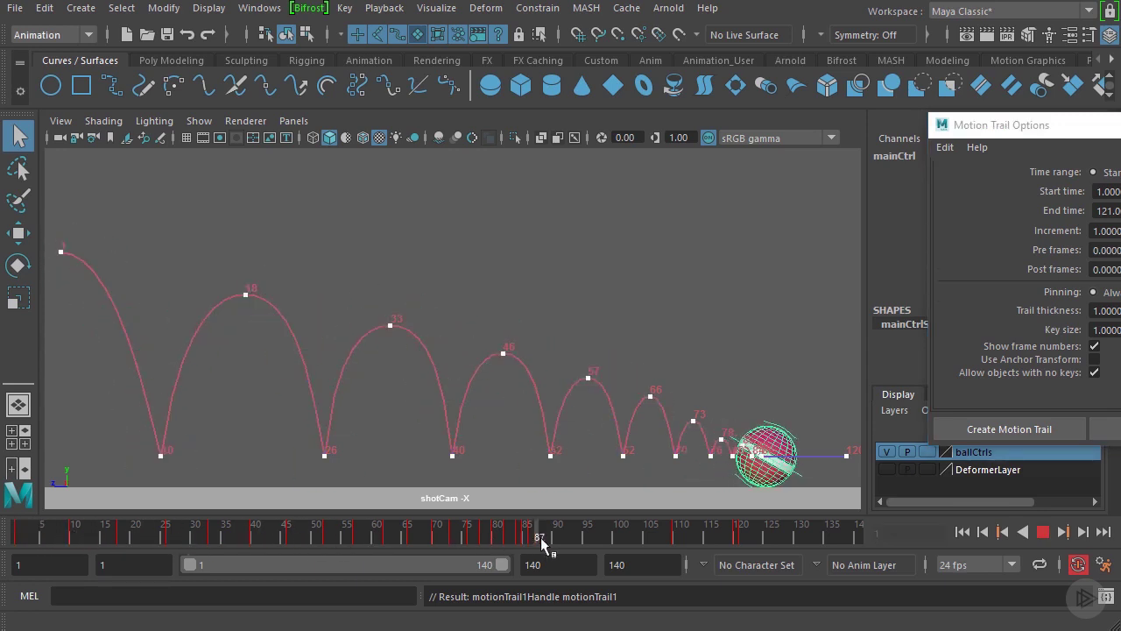
pyautogui.moveTo(241, 540); pyautogui.dragTo(507, 548)
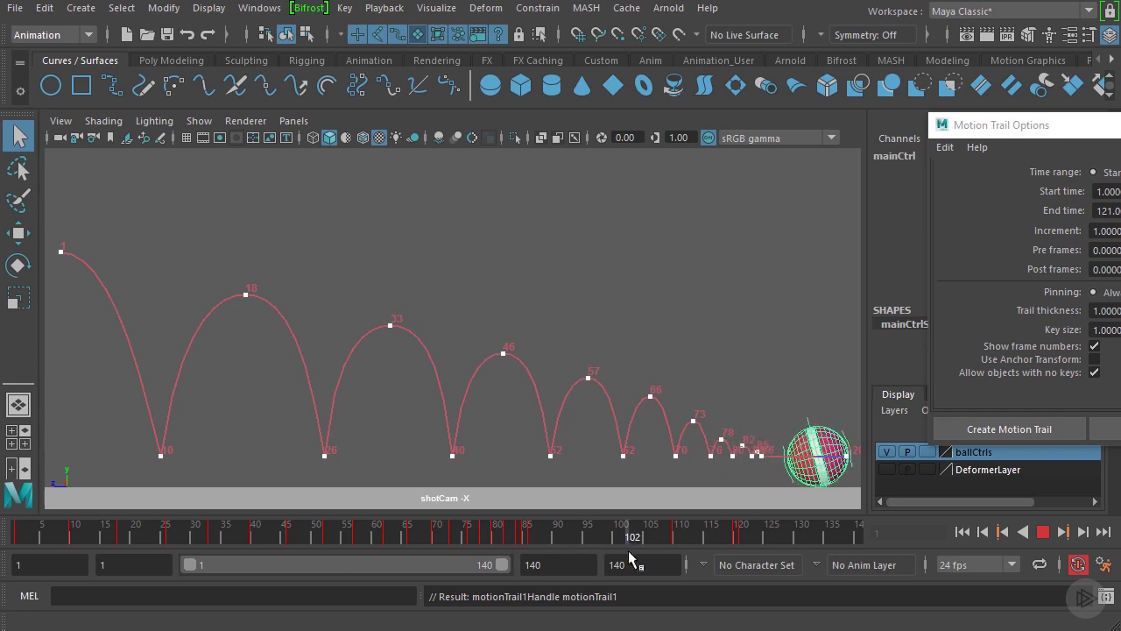
pyautogui.click(10, 528)
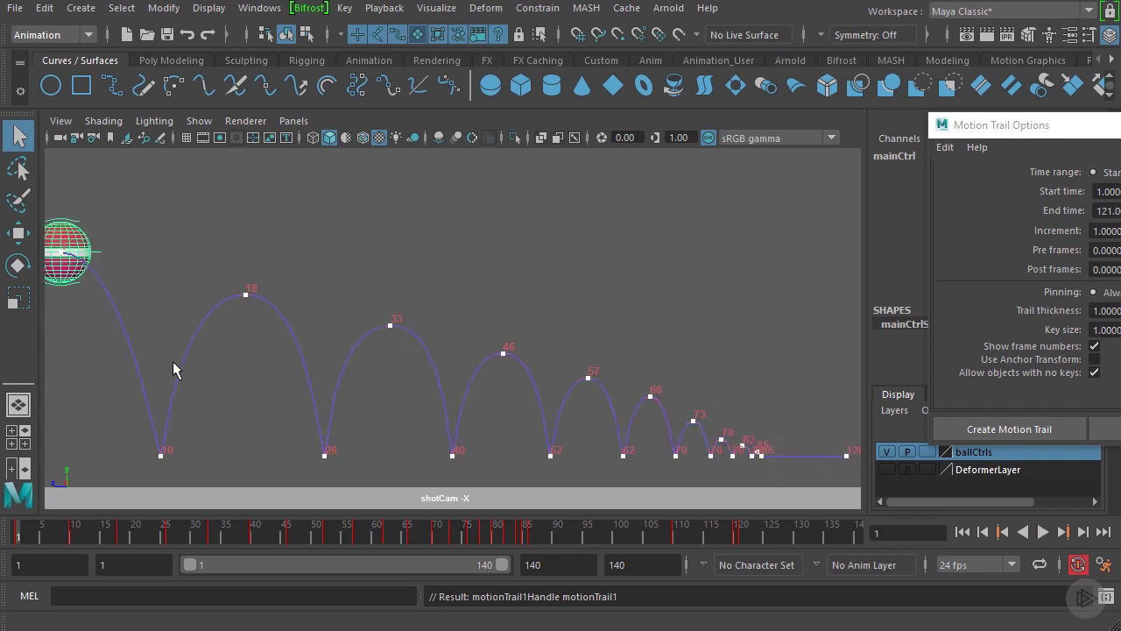
pyautogui.moveTo(25, 534); pyautogui.dragTo(99, 533)
# Undo the thin trail and set Trail thickness 2 and Key size 2 in Motion Trail Options.
pyautogui.keyDown('ctrl'); pyautogui.click(559, 306); pyautogui.keyUp('ctrl')
pyautogui.hotkey('ctrl', 'z')
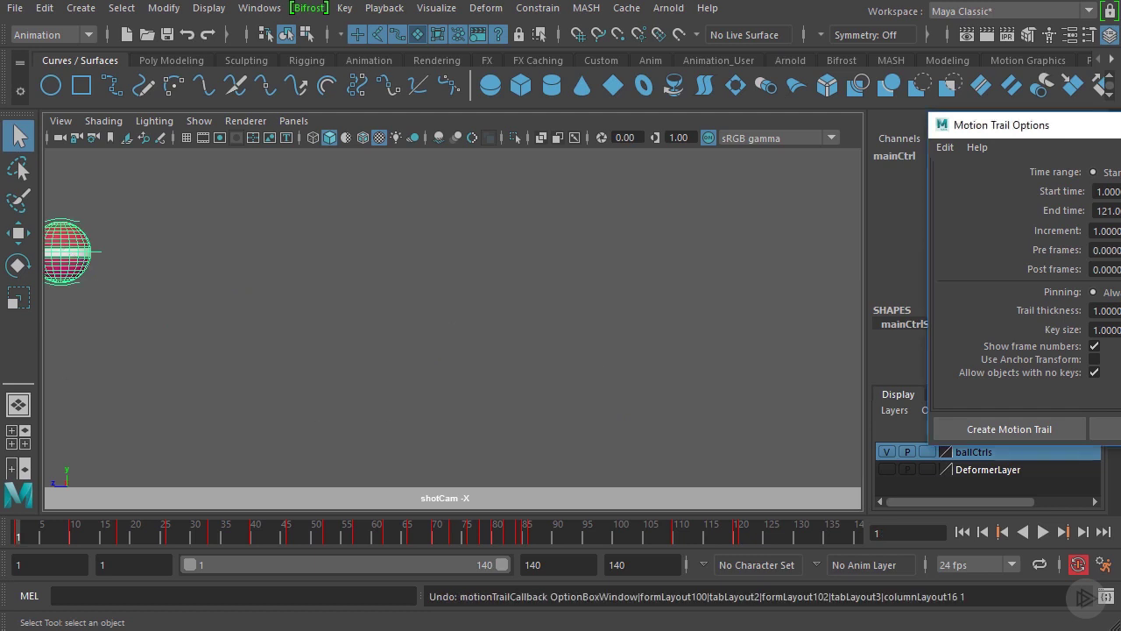
pyautogui.moveTo(1120, 137); pyautogui.dragTo(542, 150)
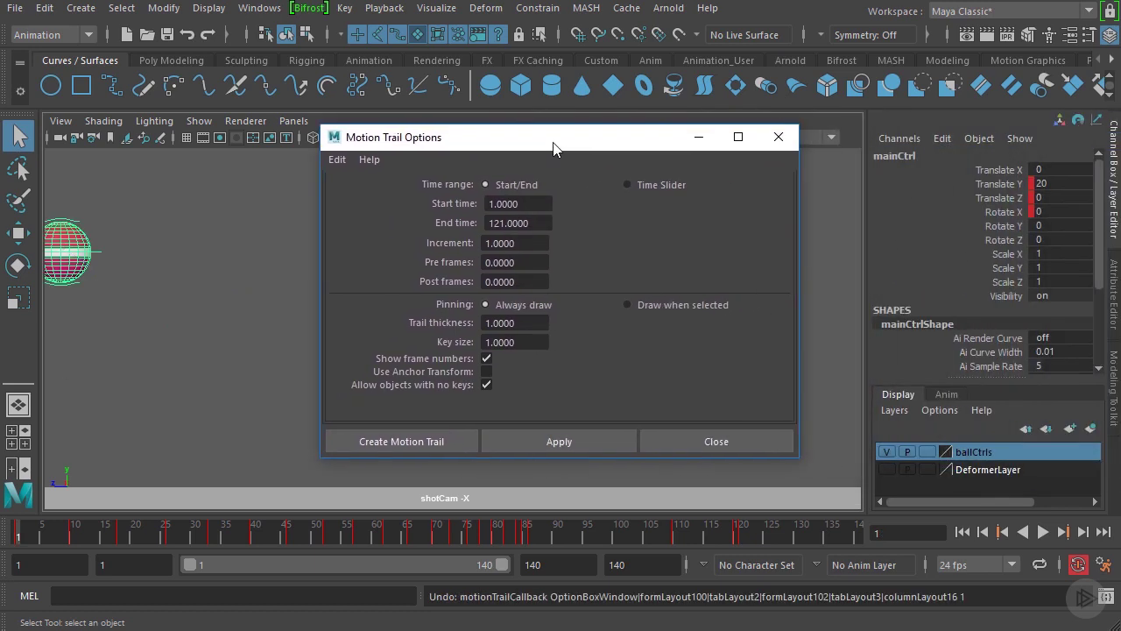
pyautogui.doubleClick(532, 324)
pyautogui.write('2')
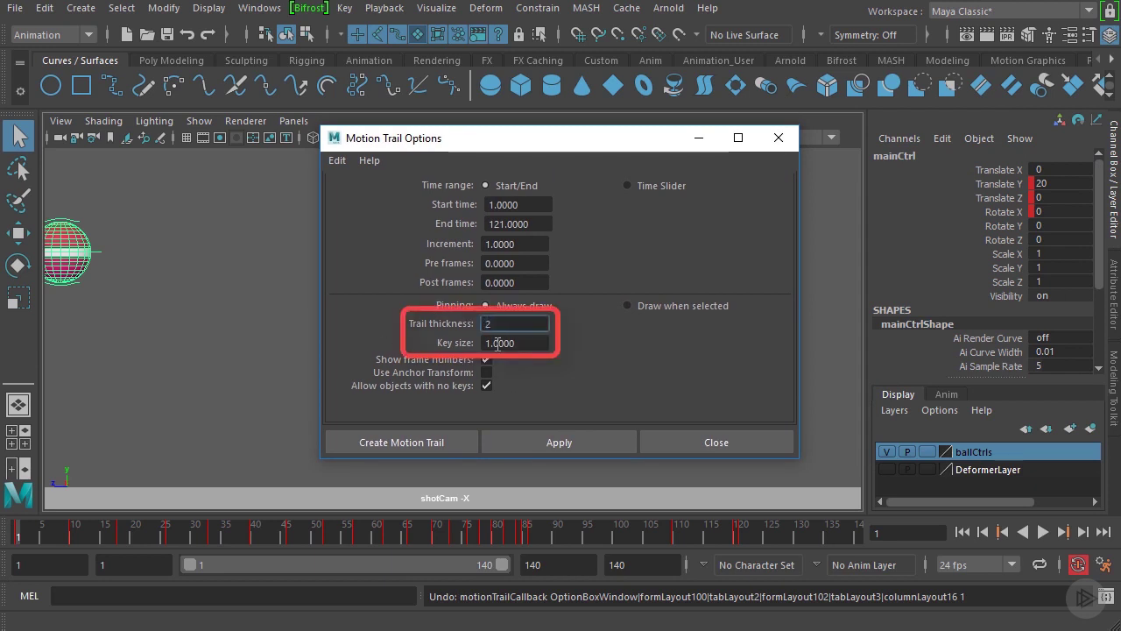
pyautogui.click(497, 343)
pyautogui.doubleClick(496, 343)
pyautogui.write('2')
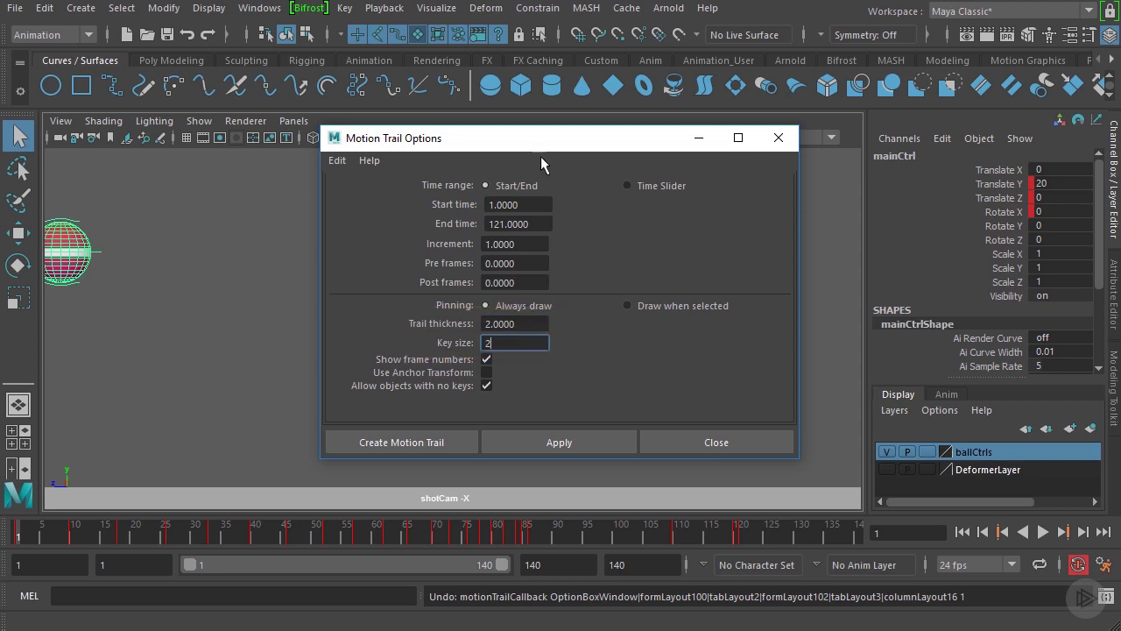
pyautogui.moveTo(527, 149); pyautogui.dragTo(1106, 153)
# Apply the thicker trail and scrub the ball to frame 33 at the third bounce's peak.
pyautogui.click(1090, 447)
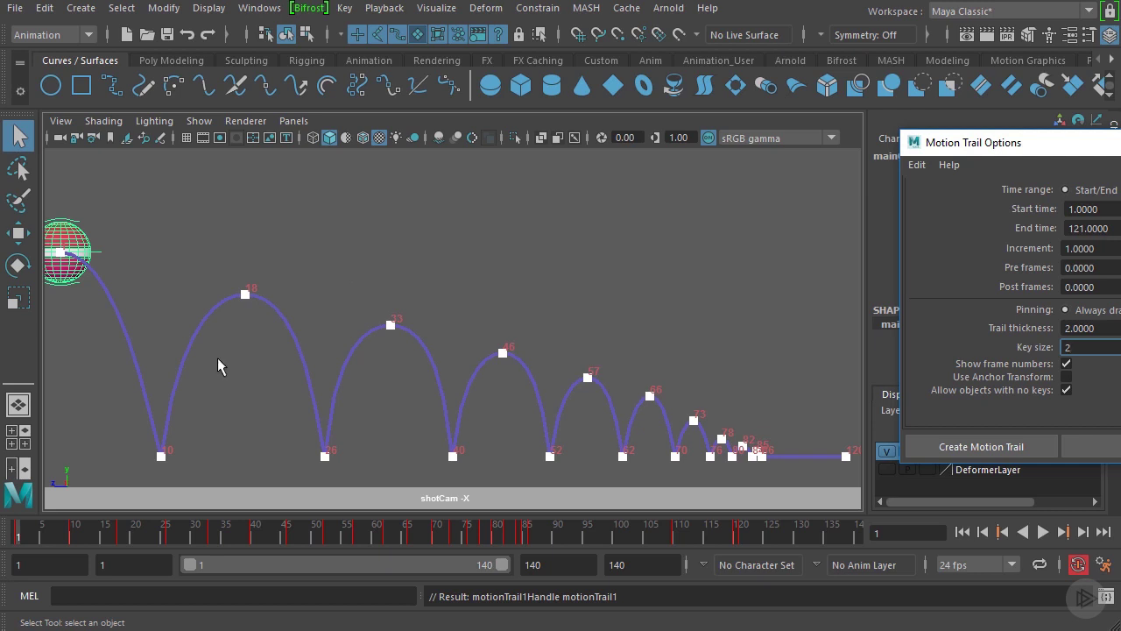
pyautogui.moveTo(44, 533); pyautogui.dragTo(211, 541)
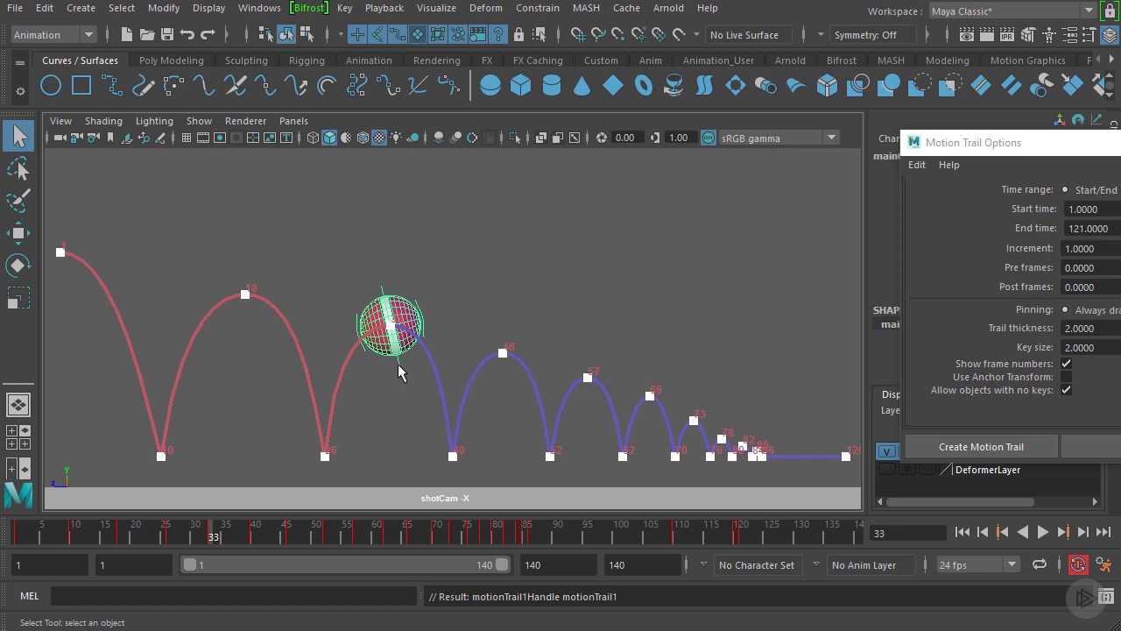
# With the Move tool, go to frame 18 and drag the ball's key down, flattening the first arc.
pyautogui.press('w')
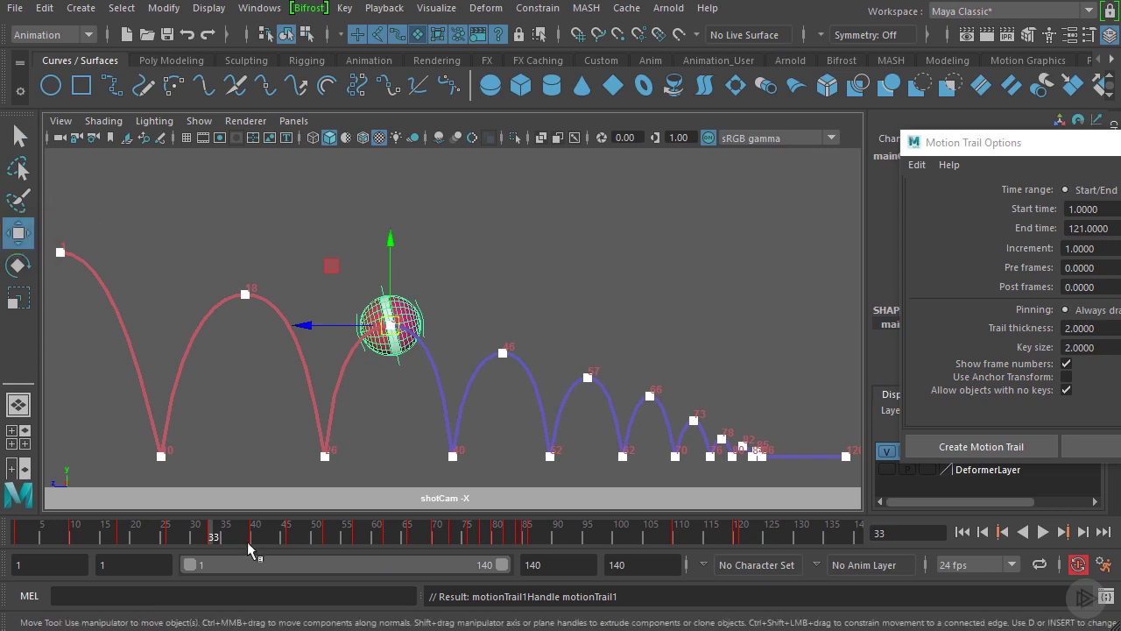
pyautogui.moveTo(226, 538); pyautogui.dragTo(116, 542)
pyautogui.click(117, 537)
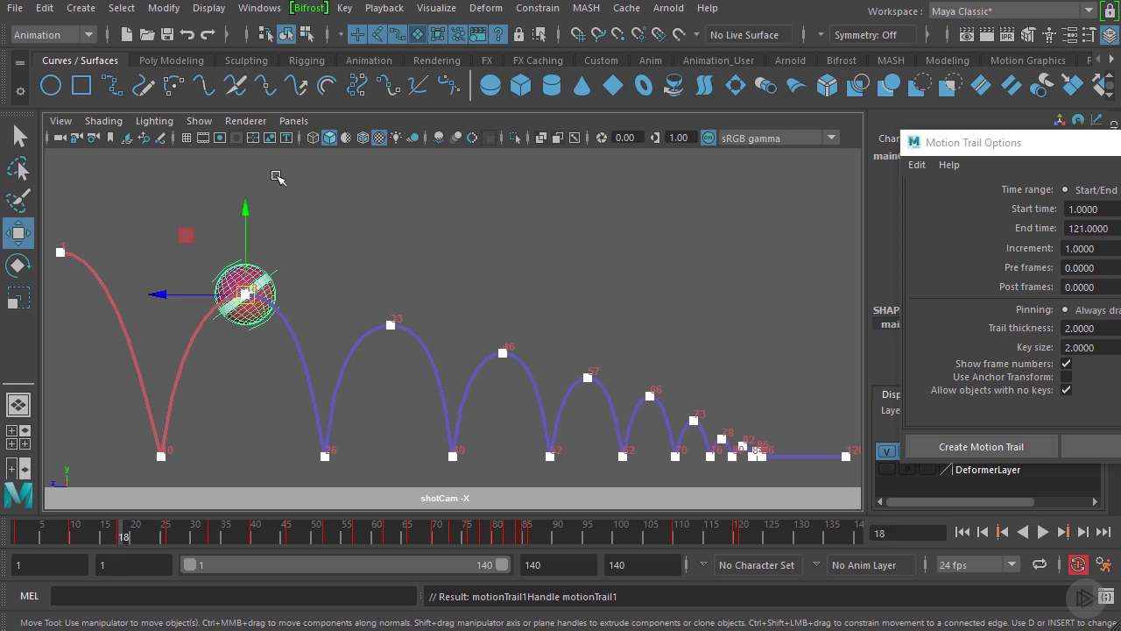
pyautogui.moveTo(244, 207); pyautogui.dragTo(262, 234)
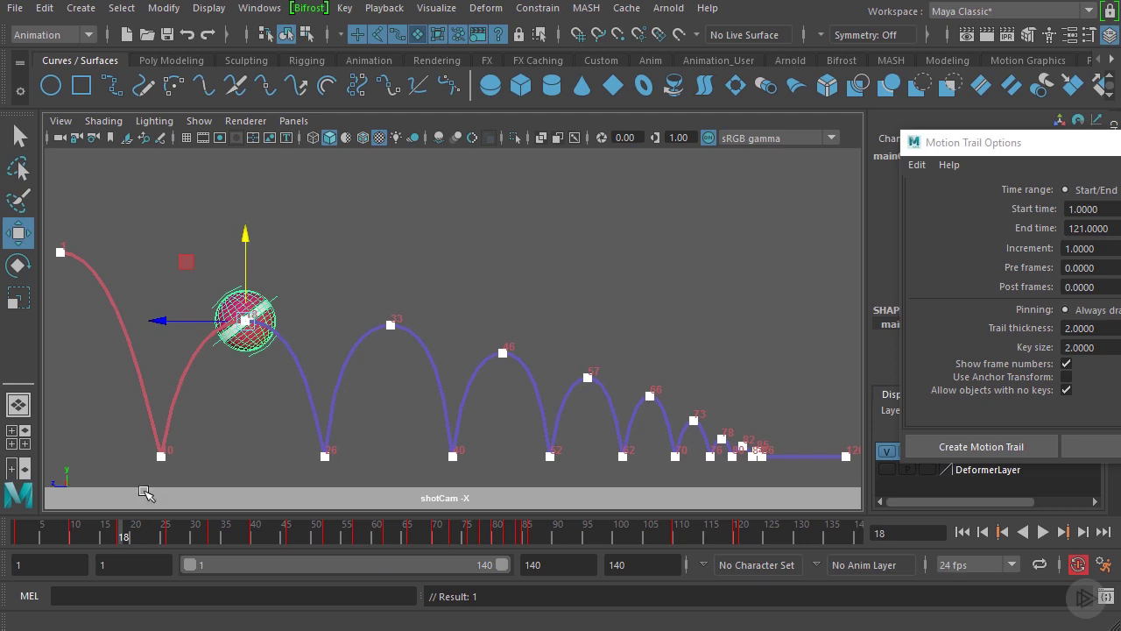
# Scrub through the first bounce and raise the frame 18 key to about 17 in Y.
pyautogui.click(45, 537)
pyautogui.moveTo(46, 536); pyautogui.dragTo(119, 541)
pyautogui.moveTo(122, 536)
pyautogui.mouseDown()
pyautogui.moveTo(88, 536)
pyautogui.moveTo(123, 536)
pyautogui.mouseUp()
pyautogui.moveTo(237, 230); pyautogui.dragTo(245, 194)
pyautogui.hotkey('alt', 'shift', 'v')
pyautogui.click(1043, 532)
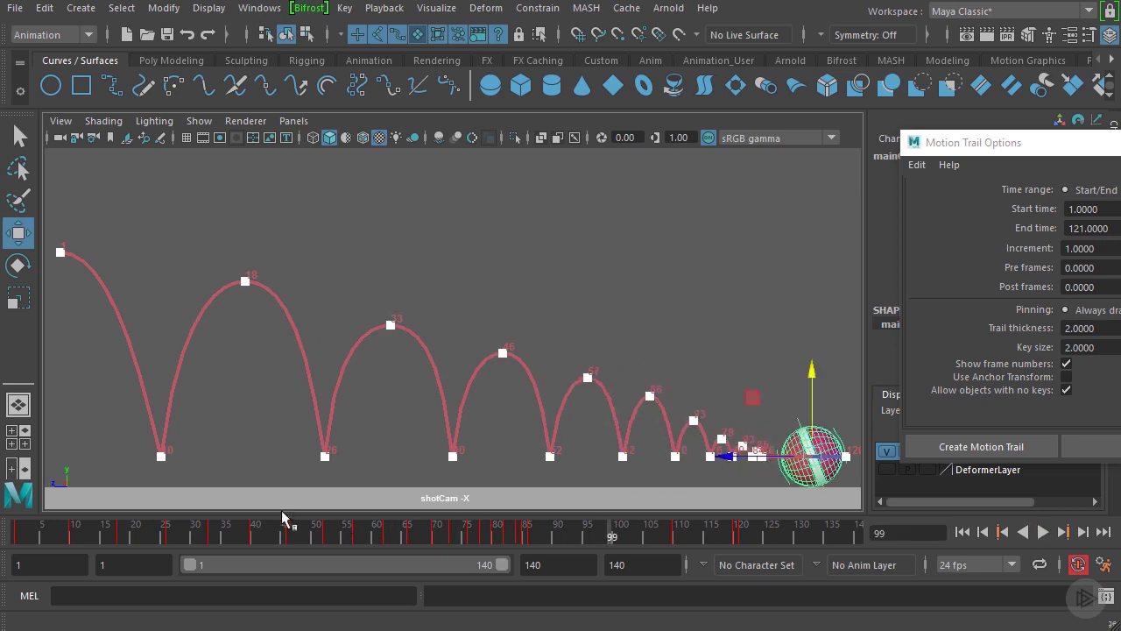
pyautogui.moveTo(287, 530); pyautogui.dragTo(253, 531)
pyautogui.moveTo(405, 458); pyautogui.dragTo(352, 453)
pyautogui.hotkey('ctrl', 'z')
pyautogui.hotkey('ctrl', 'z')
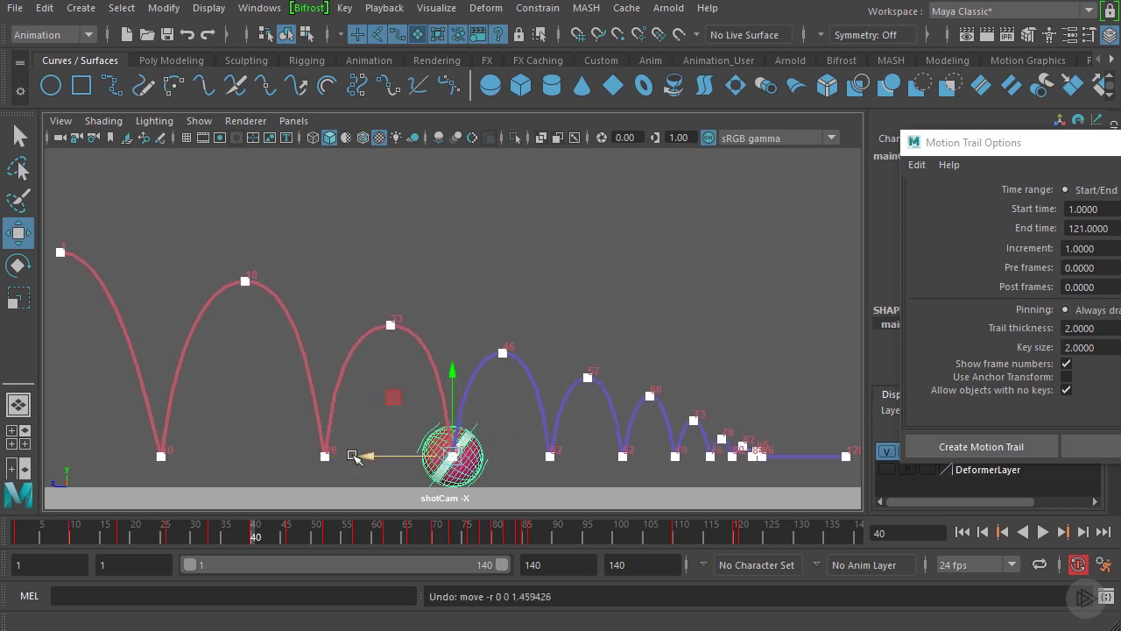